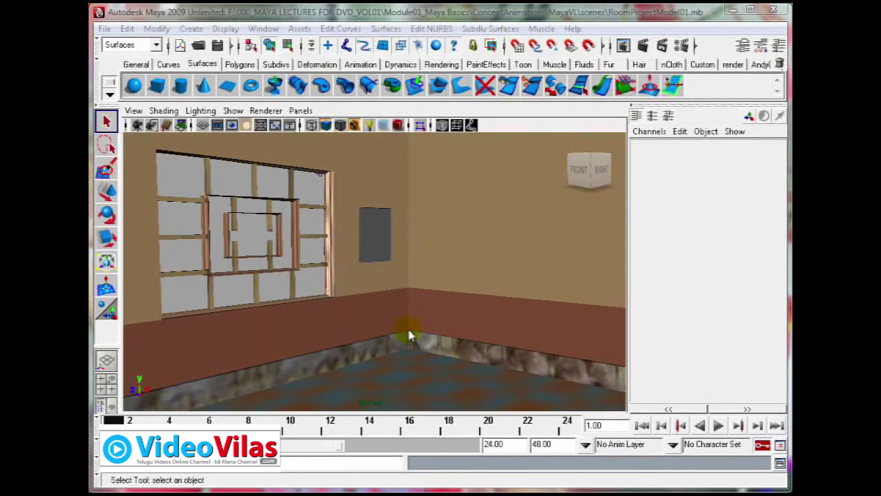
Step: Orbit and dolly the perspective camera until it faces the mirror_geo wall panel squarely, selecting it
{"action": "left_click_drag", "start_coordinate": [424, 311], "coordinate": [384, 316], "text": "alt"}
{"action": "scroll", "coordinate": [462, 261], "scroll_direction": "up", "scroll_amount": 5}
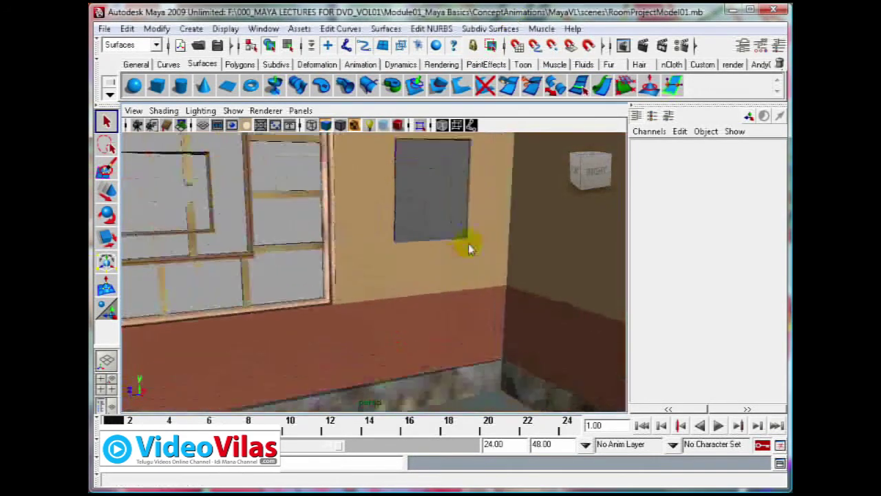
{"action": "left_click_drag", "start_coordinate": [472, 246], "coordinate": [472, 203], "text": "alt"}
{"action": "scroll", "coordinate": [513, 223], "scroll_direction": "up", "scroll_amount": 3}
{"action": "mouse_move", "coordinate": [513, 223]}
{"action": "left_mouse_down", "text": "alt"}
{"action": "mouse_move", "coordinate": [336, 313]}
{"action": "mouse_move", "coordinate": [420, 319]}
{"action": "mouse_move", "coordinate": [373, 271]}
{"action": "left_mouse_up", "text": "alt"}
{"action": "left_click", "coordinate": [345, 241]}
{"action": "scroll", "coordinate": [406, 268], "scroll_direction": "down", "scroll_amount": 2}
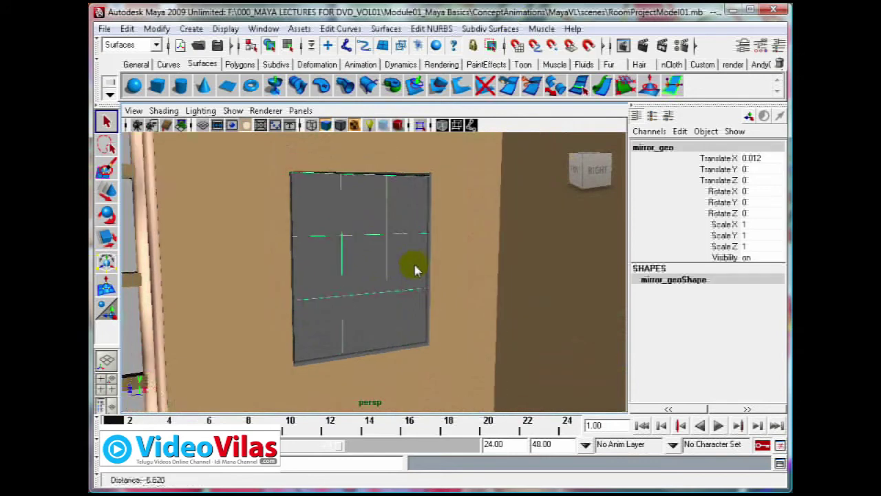
{"action": "scroll", "coordinate": [407, 265], "scroll_direction": "down", "scroll_amount": 2}
{"action": "scroll", "coordinate": [403, 258], "scroll_direction": "down", "scroll_amount": 4}
{"action": "scroll", "coordinate": [375, 258], "scroll_direction": "up", "scroll_amount": 1}
{"action": "scroll", "coordinate": [375, 258], "scroll_direction": "up", "scroll_amount": 1}
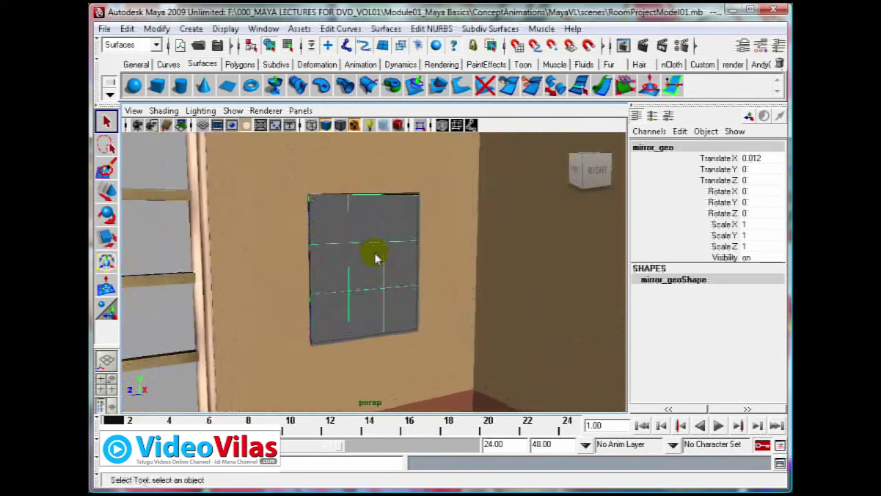
{"action": "mouse_move", "coordinate": [390, 273]}
{"action": "left_mouse_down", "text": "alt"}
{"action": "mouse_move", "coordinate": [366, 271]}
{"action": "mouse_move", "coordinate": [407, 266]}
{"action": "mouse_move", "coordinate": [393, 268]}
{"action": "mouse_move", "coordinate": [393, 256]}
{"action": "mouse_move", "coordinate": [419, 271]}
{"action": "mouse_move", "coordinate": [448, 270]}
{"action": "left_mouse_up", "text": "alt"}
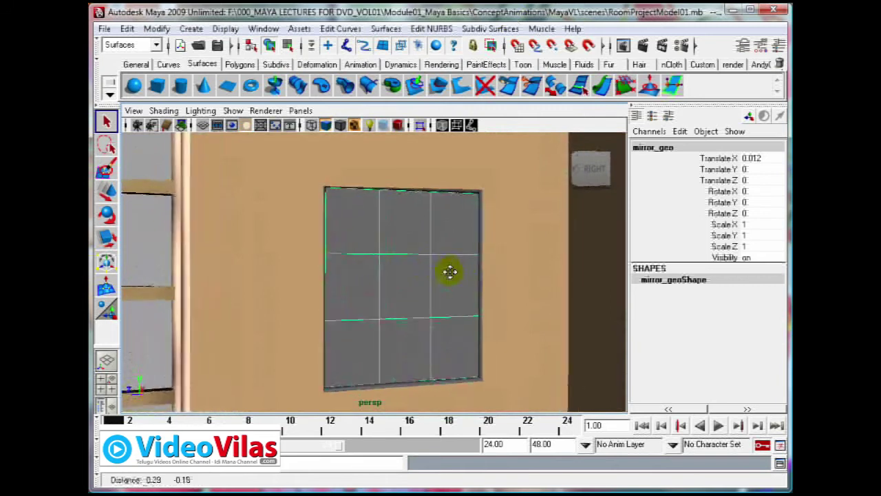
Step: Reselect the wall panel, open the Hypershade beside it, and create a new Blinn material, blinn3
{"action": "left_click", "coordinate": [147, 250]}
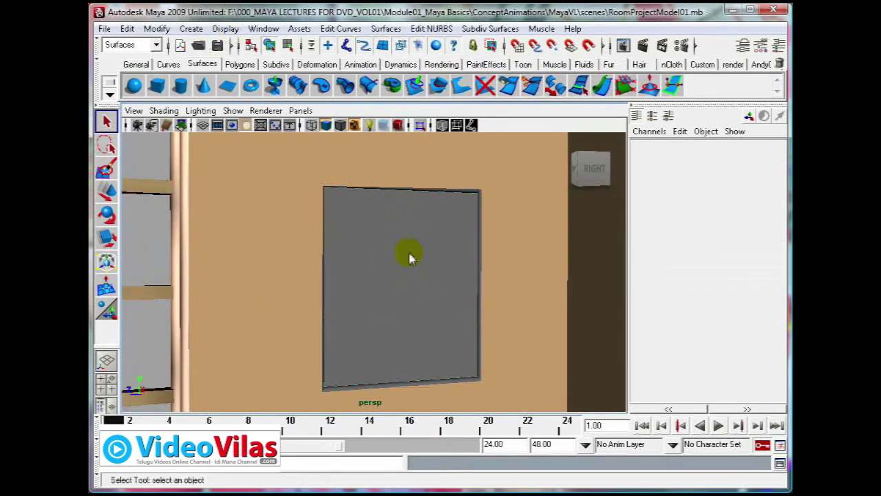
{"action": "left_click", "coordinate": [420, 198]}
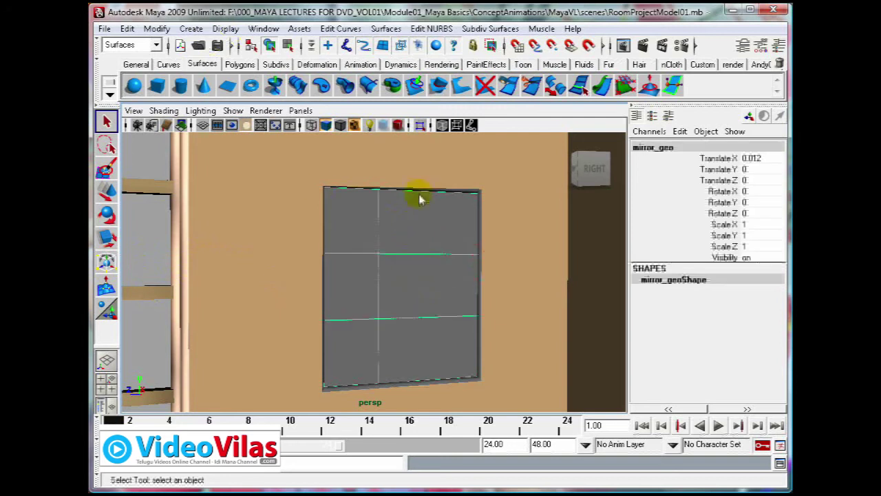
{"action": "left_click", "coordinate": [264, 28]}
{"action": "mouse_move", "coordinate": [291, 62]}
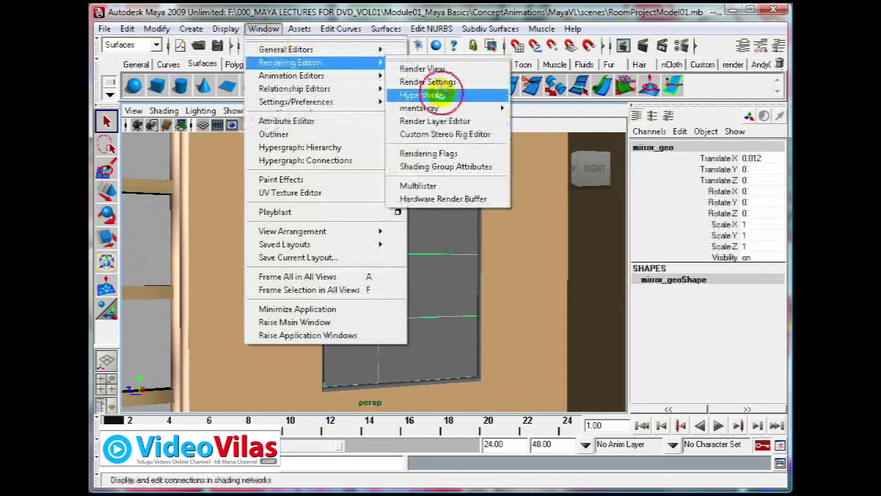
{"action": "left_click", "coordinate": [434, 94]}
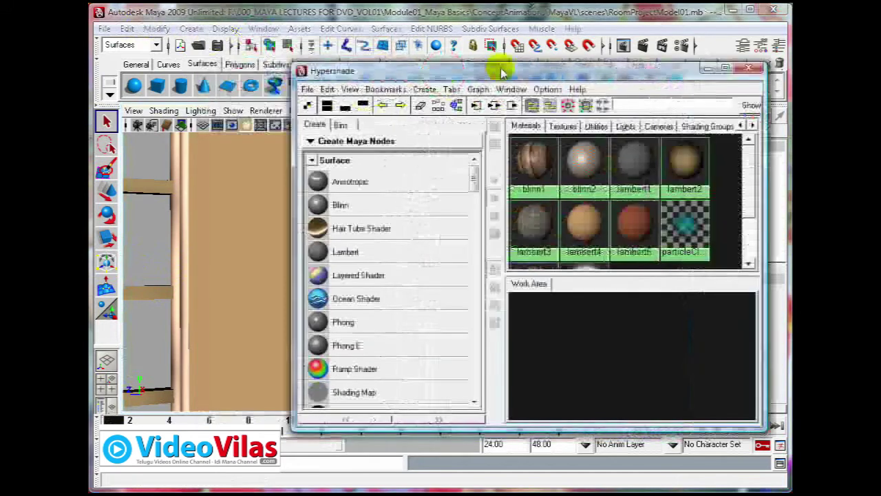
{"action": "left_click_drag", "start_coordinate": [391, 77], "coordinate": [514, 66]}
{"action": "mouse_move", "coordinate": [783, 167]}
{"action": "left_mouse_down"}
{"action": "mouse_move", "coordinate": [785, 199]}
{"action": "mouse_move", "coordinate": [785, 165]}
{"action": "left_mouse_up"}
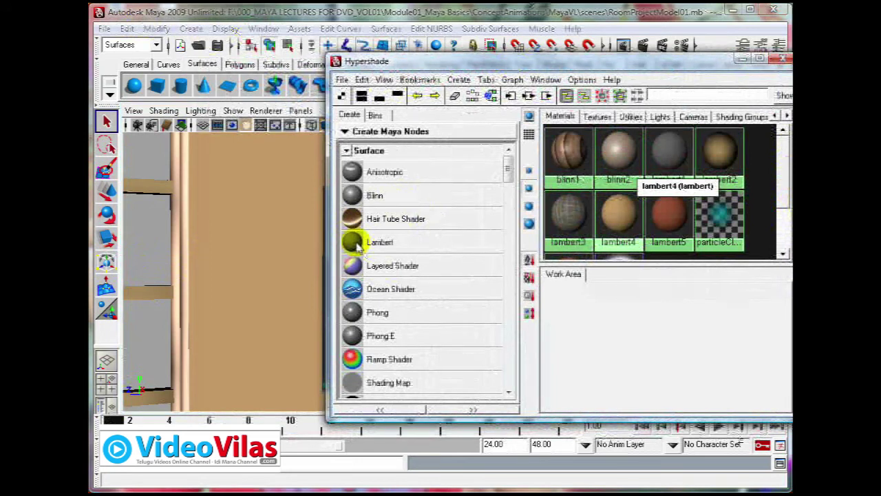
{"action": "left_click", "coordinate": [352, 196]}
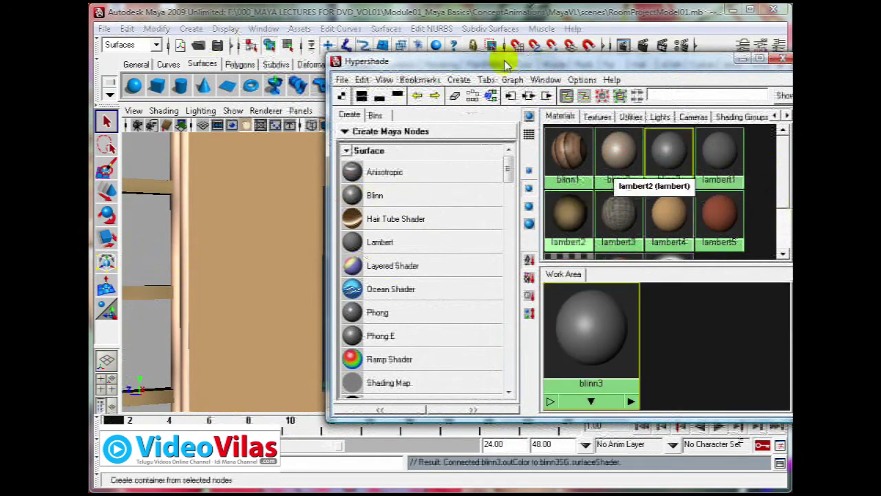
Step: Assign blinn3 to the selected wall panel and check its new shading
{"action": "left_click_drag", "start_coordinate": [484, 69], "coordinate": [611, 59]}
{"action": "left_click", "coordinate": [402, 249]}
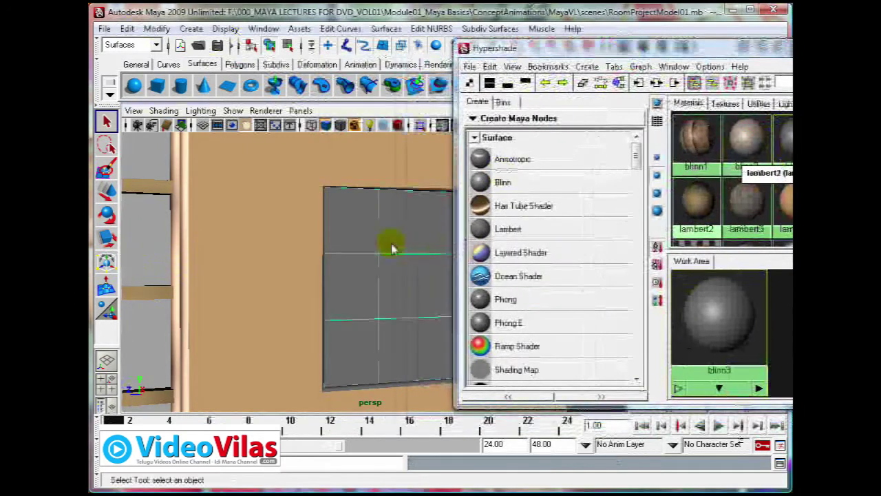
{"action": "right_click_drag", "start_coordinate": [711, 308], "coordinate": [660, 273]}
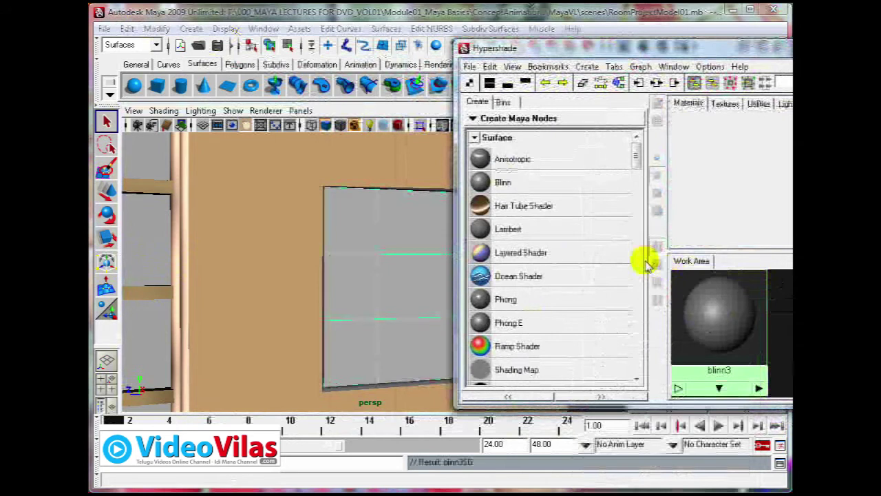
{"action": "left_click", "coordinate": [188, 235]}
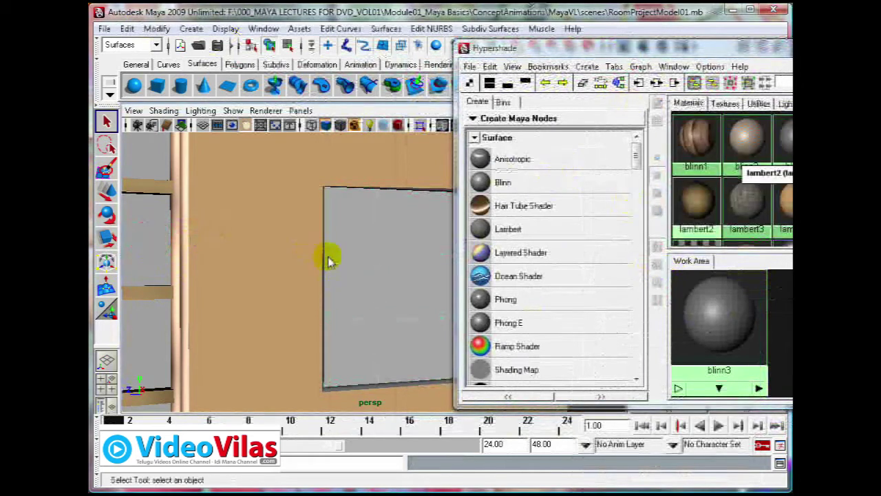
{"action": "left_click", "coordinate": [340, 391]}
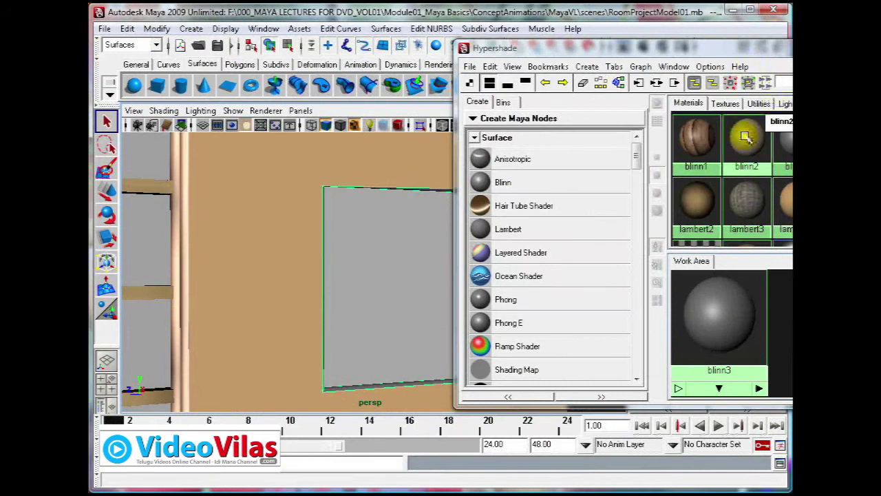
Step: Widen the Hypershade to inspect blinn1, then move it back and reselect the wall panel
{"action": "left_click_drag", "start_coordinate": [661, 48], "coordinate": [513, 48]}
{"action": "left_click_drag", "start_coordinate": [643, 165], "coordinate": [771, 165]}
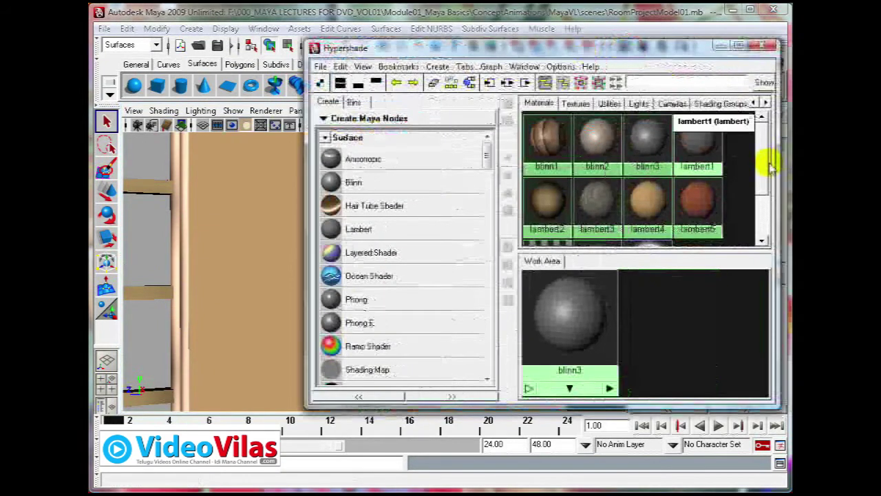
{"action": "left_click", "coordinate": [551, 136]}
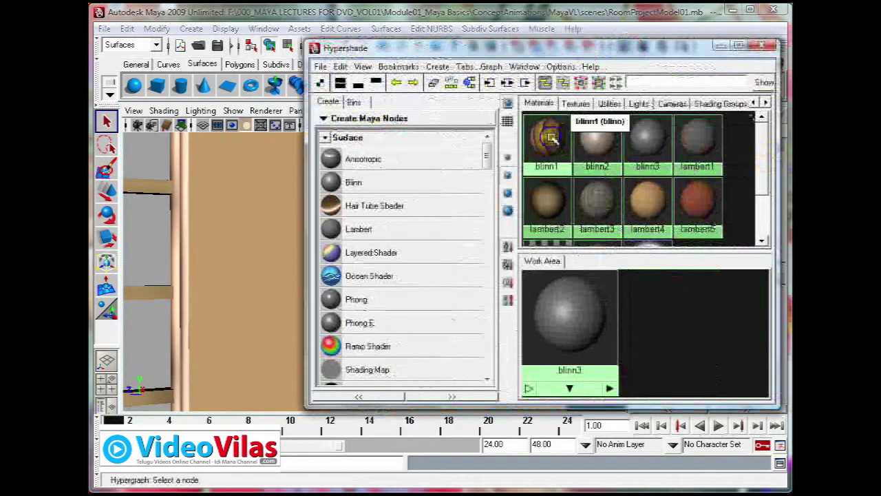
{"action": "right_click_drag", "start_coordinate": [551, 137], "coordinate": [590, 118]}
{"action": "left_click_drag", "start_coordinate": [430, 48], "coordinate": [638, 52]}
{"action": "left_click", "coordinate": [142, 240]}
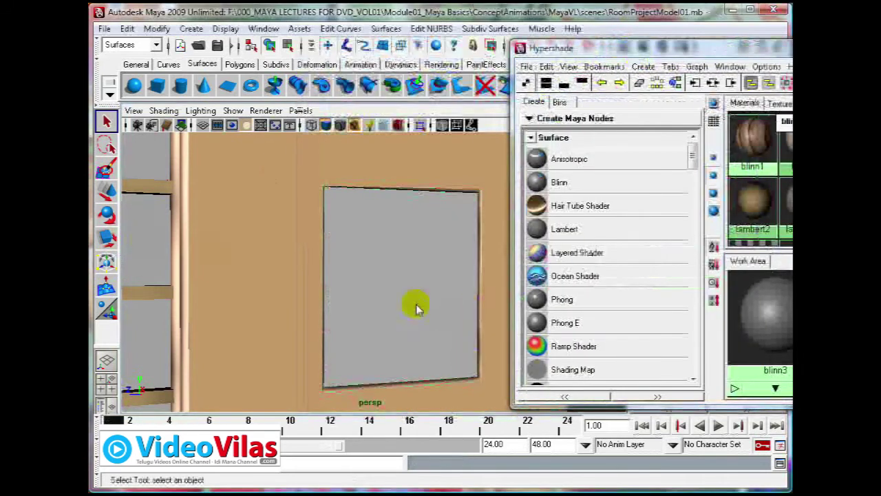
{"action": "left_click_drag", "start_coordinate": [689, 50], "coordinate": [606, 57]}
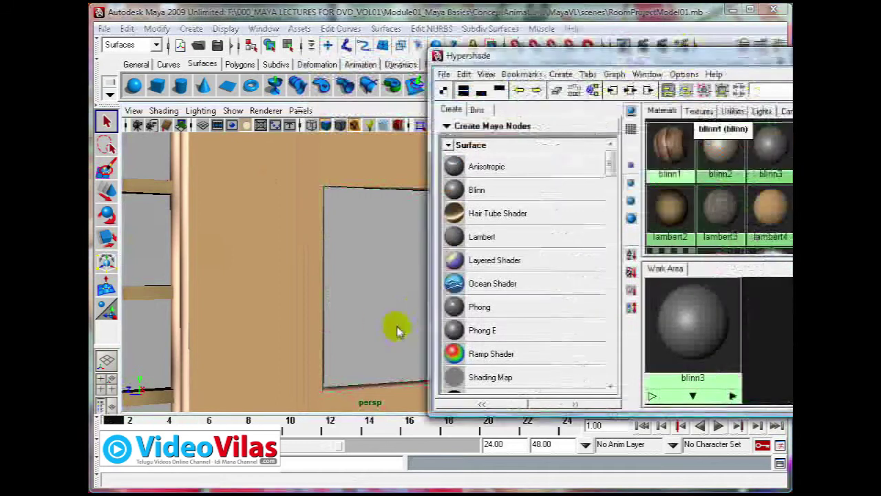
{"action": "left_click", "coordinate": [406, 306]}
Step: Give blinn3's Color an image file texture from the Attribute Editor and browse for its image
{"action": "key", "text": "ctrl+a"}
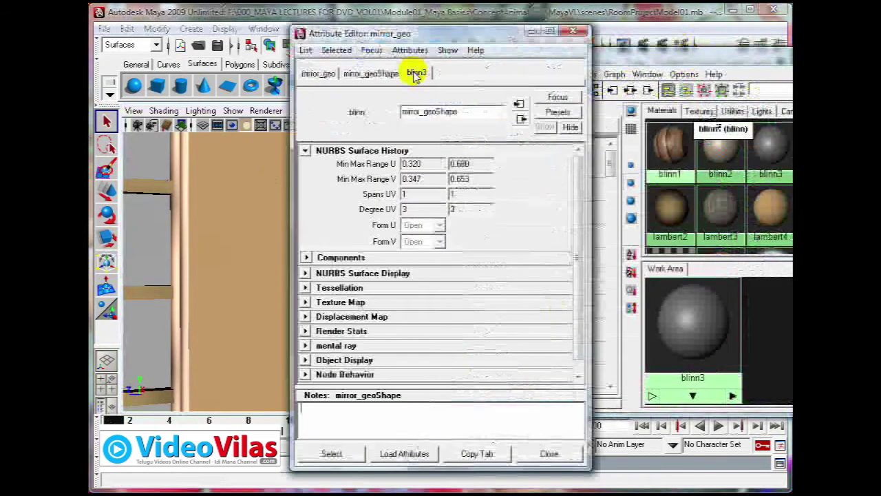
{"action": "left_click", "coordinate": [551, 229]}
{"action": "left_click", "coordinate": [486, 165]}
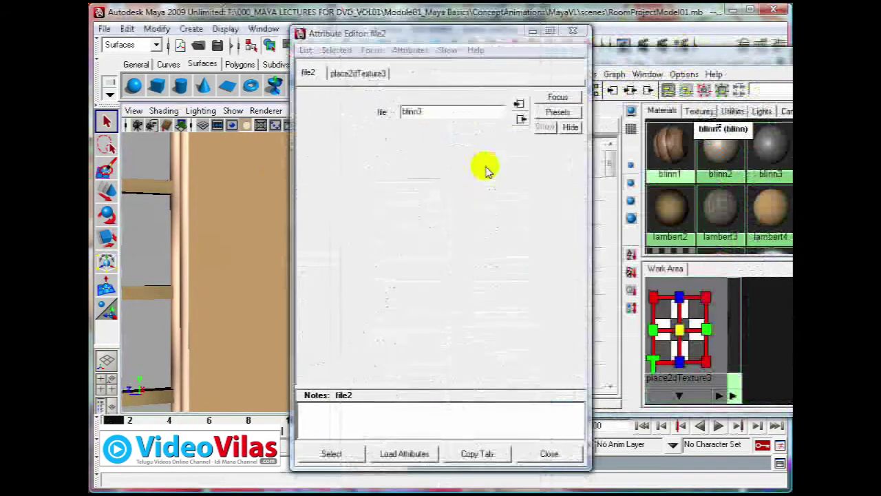
{"action": "left_click", "coordinate": [552, 262]}
Step: Load the MMMAS_Best poster image from the SourceFiles folder on drive F into the texture
{"action": "left_click", "coordinate": [380, 147]}
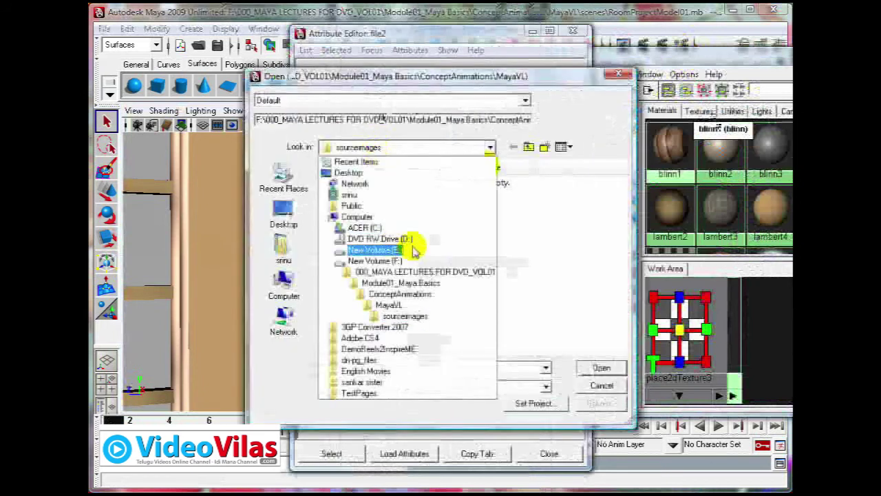
{"action": "left_click", "coordinate": [411, 271]}
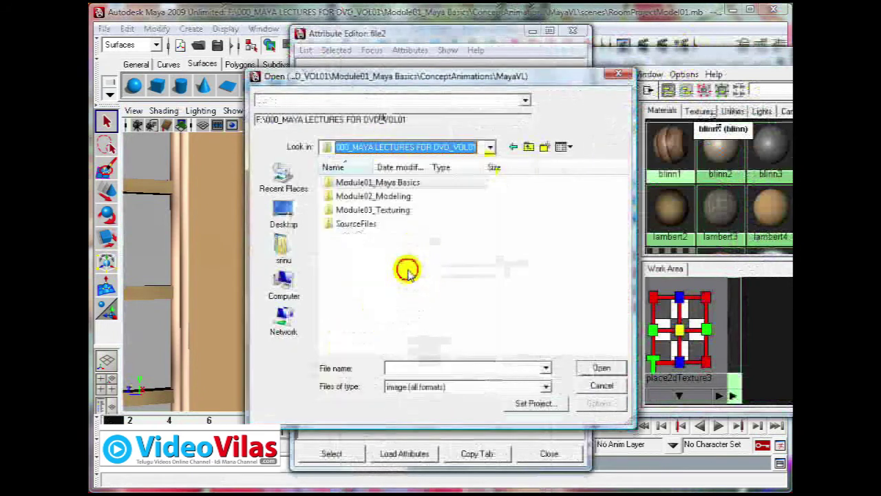
{"action": "double_click", "coordinate": [331, 224]}
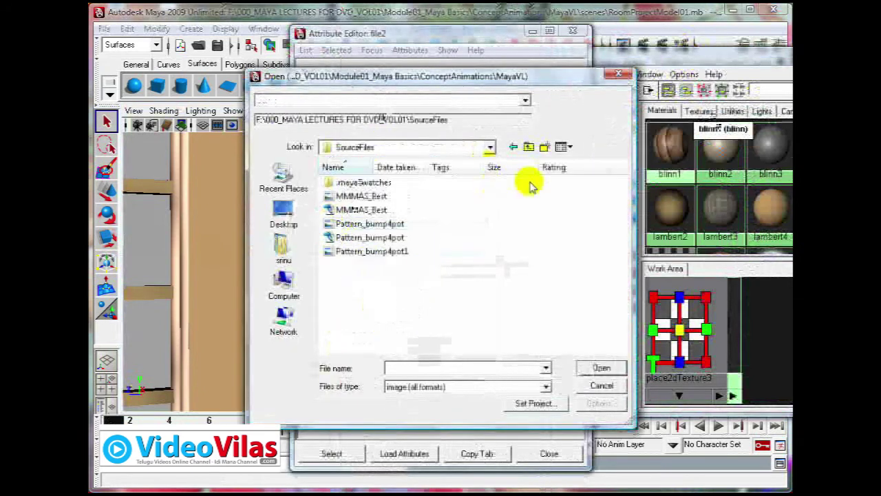
{"action": "left_click", "coordinate": [563, 147]}
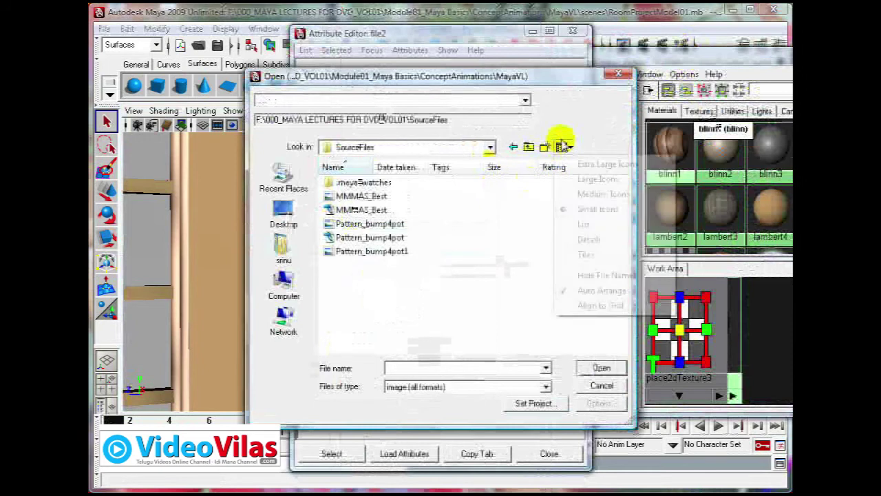
{"action": "left_click", "coordinate": [598, 178]}
{"action": "scroll", "coordinate": [621, 268], "scroll_direction": "down", "scroll_amount": 1}
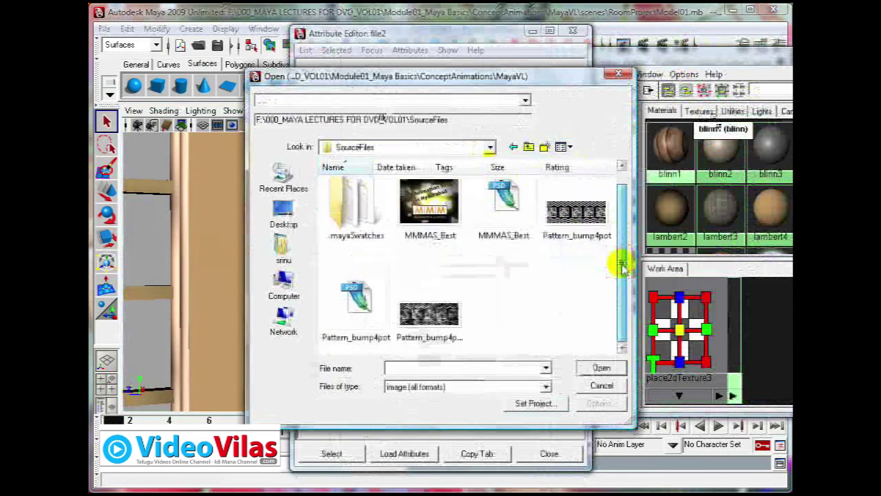
{"action": "left_click", "coordinate": [429, 206]}
{"action": "left_click", "coordinate": [600, 369]}
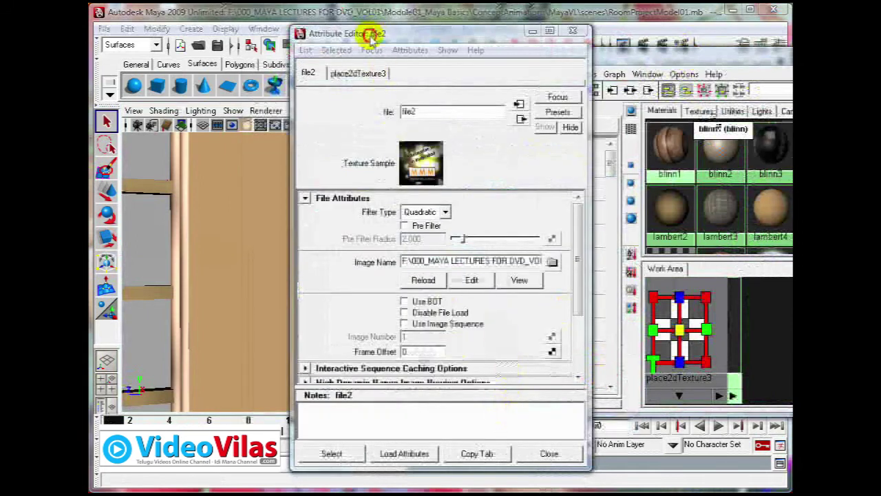
{"action": "left_click_drag", "start_coordinate": [370, 36], "coordinate": [620, 35]}
Step: Try place2dTexture3's Rotate Frame, Rotate UV, U Offset and Translate Frame values on the poster
{"action": "left_click_drag", "start_coordinate": [475, 61], "coordinate": [584, 141]}
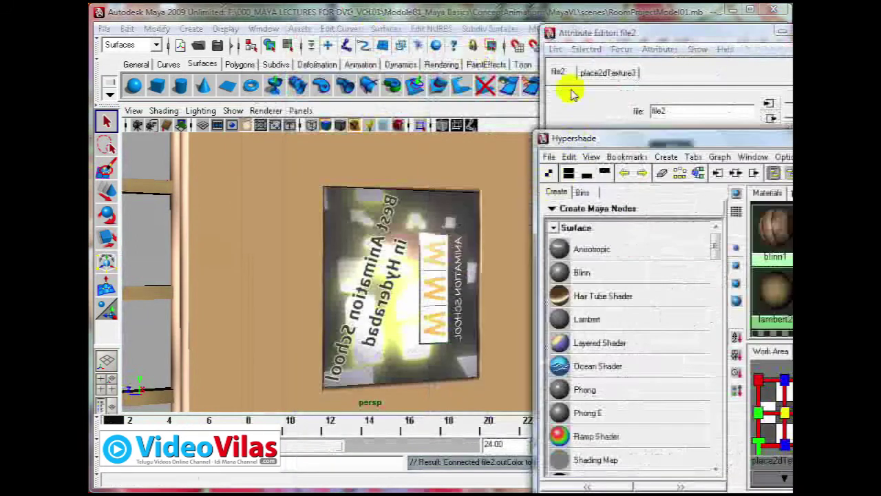
{"action": "left_click_drag", "start_coordinate": [599, 30], "coordinate": [577, 17]}
{"action": "left_click", "coordinate": [584, 61]}
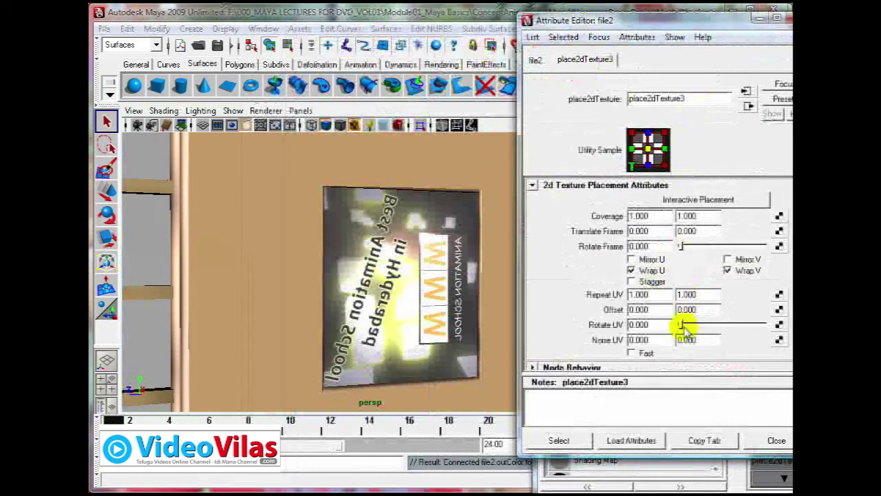
{"action": "left_click_drag", "start_coordinate": [680, 246], "coordinate": [666, 251]}
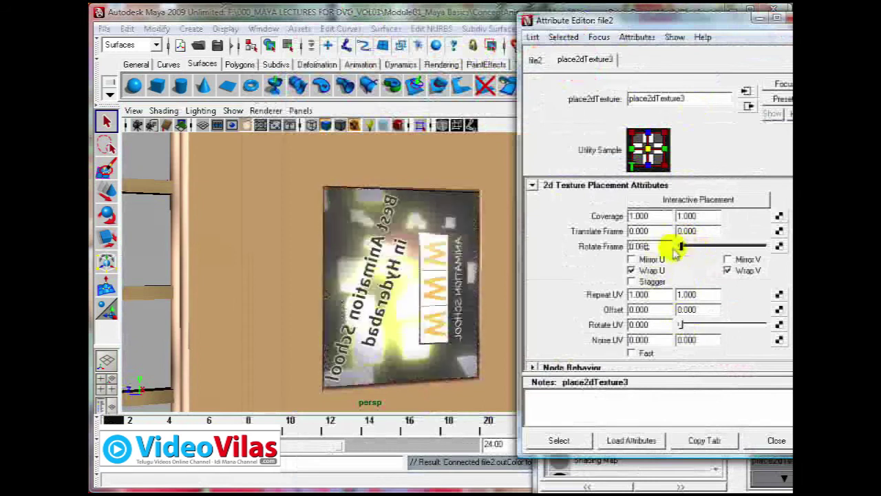
{"action": "mouse_move", "coordinate": [681, 326]}
{"action": "left_mouse_down"}
{"action": "mouse_move", "coordinate": [745, 329]}
{"action": "mouse_move", "coordinate": [668, 329]}
{"action": "mouse_move", "coordinate": [763, 327]}
{"action": "mouse_move", "coordinate": [673, 331]}
{"action": "left_mouse_up"}
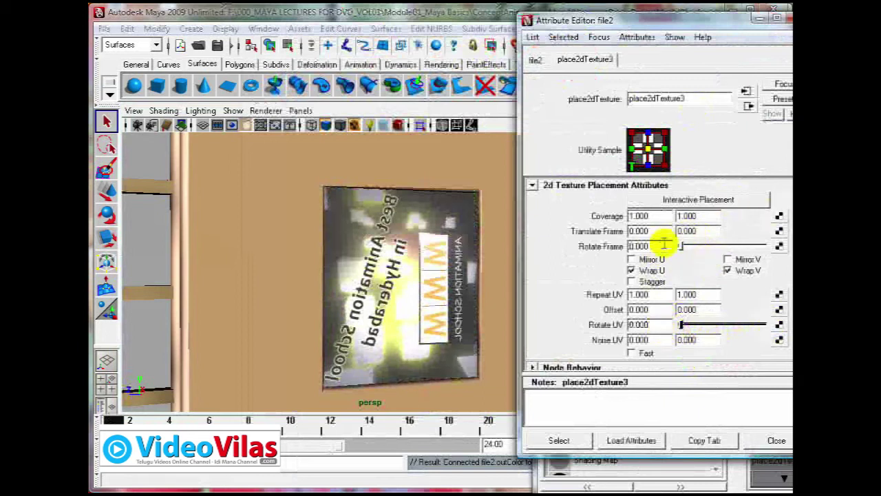
{"action": "left_click_drag", "start_coordinate": [679, 310], "coordinate": [658, 310], "text": "ctrl"}
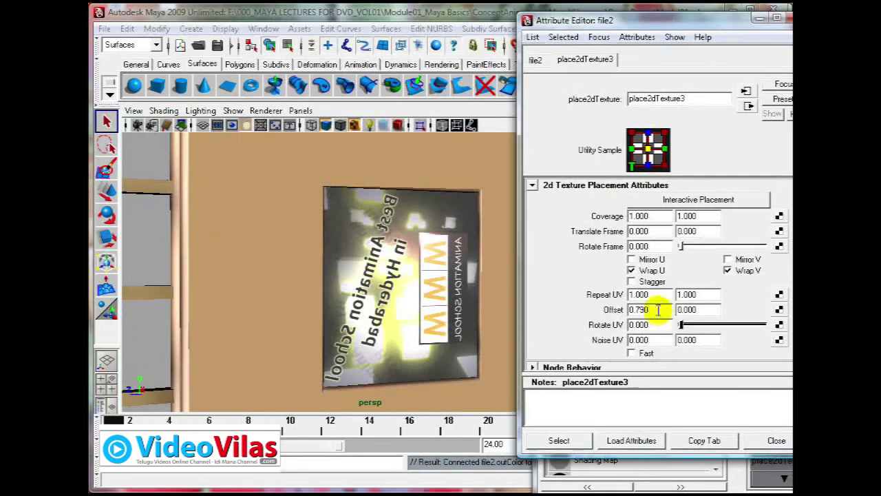
{"action": "double_click", "coordinate": [659, 310]}
{"action": "type", "text": "0.000"}
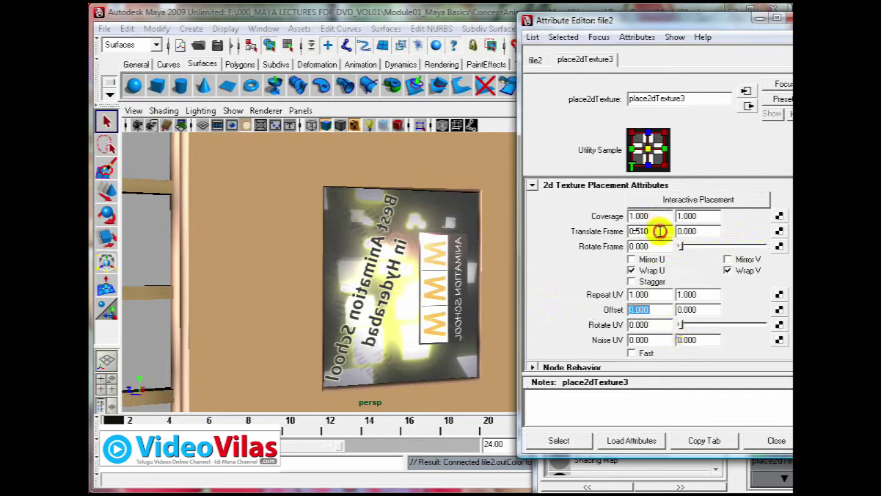
{"action": "double_click", "coordinate": [659, 232]}
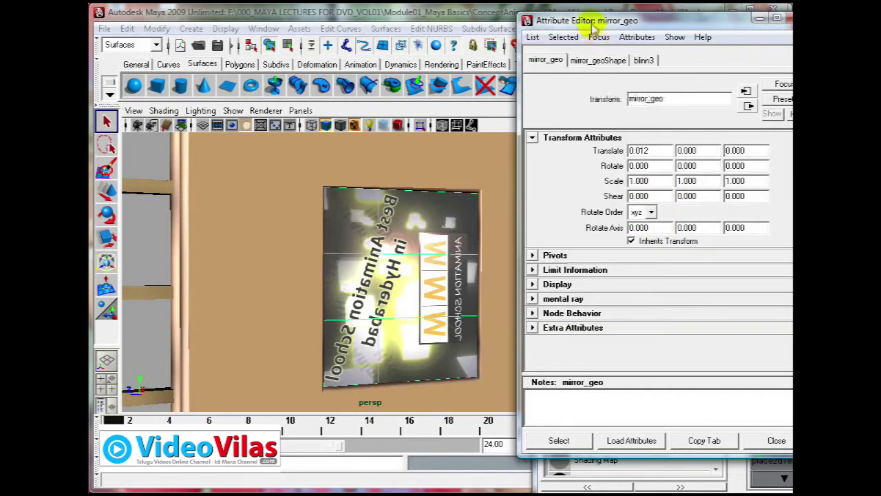
Step: Select mirror_geo, review its blinn3 and placement tabs, and set Scale Z to 1 in the Channel Box
{"action": "left_click_drag", "start_coordinate": [590, 20], "coordinate": [588, 84]}
{"action": "left_click", "coordinate": [416, 199]}
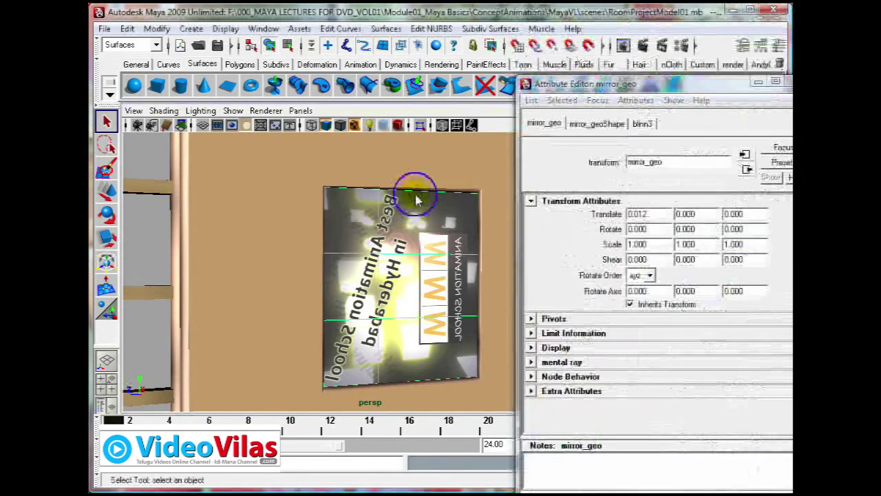
{"action": "left_click", "coordinate": [642, 123]}
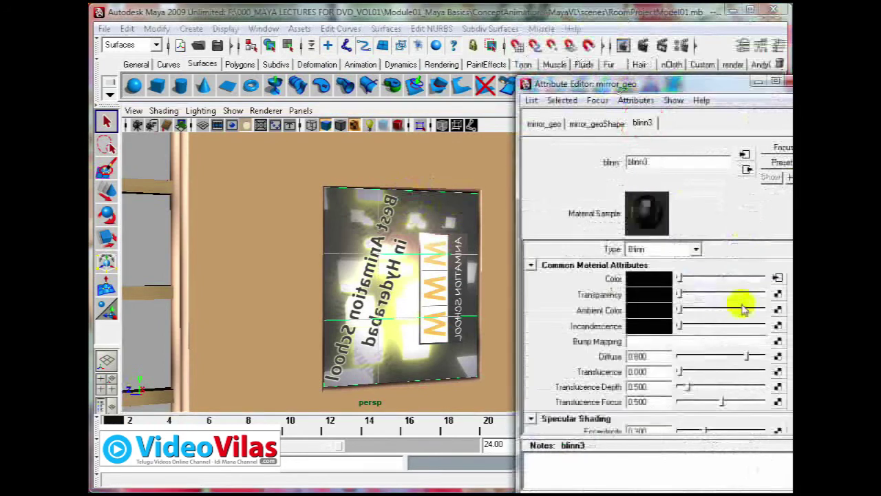
{"action": "left_click", "coordinate": [777, 279]}
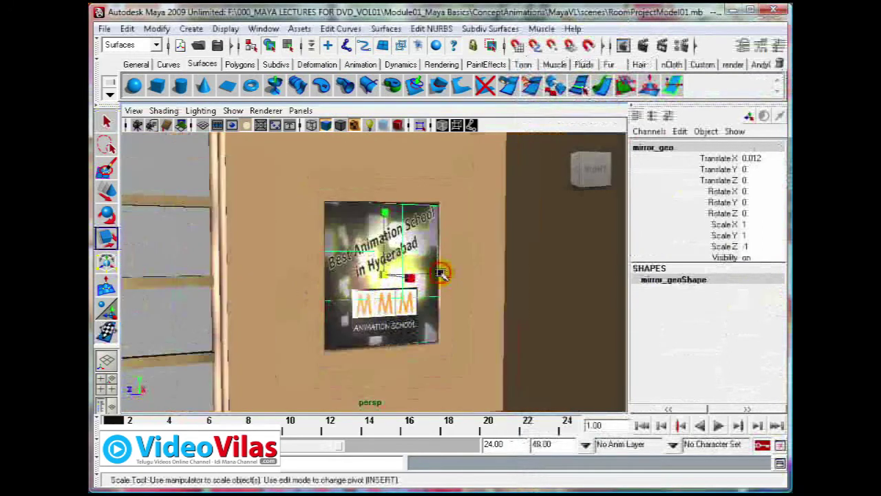
{"action": "mouse_move", "coordinate": [440, 273]}
{"action": "left_mouse_down"}
{"action": "mouse_move", "coordinate": [322, 272]}
{"action": "mouse_move", "coordinate": [438, 270]}
{"action": "left_mouse_up"}
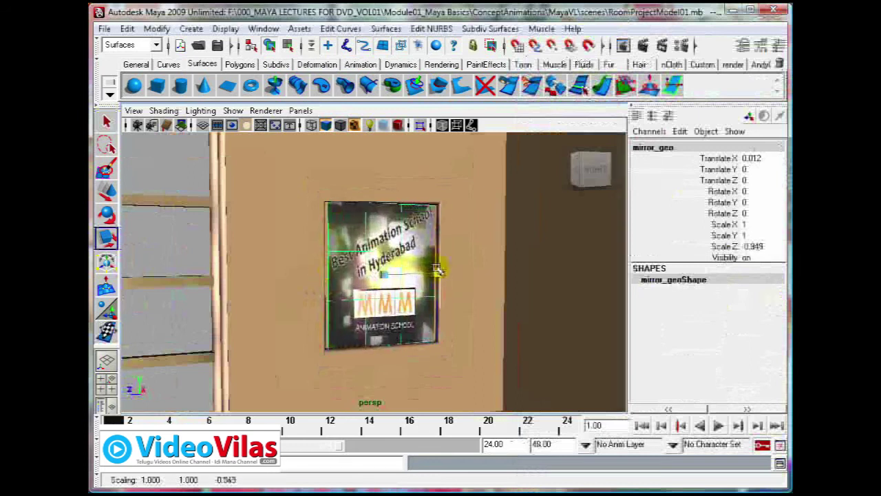
{"action": "double_click", "coordinate": [764, 246]}
{"action": "type", "text": "-1"}
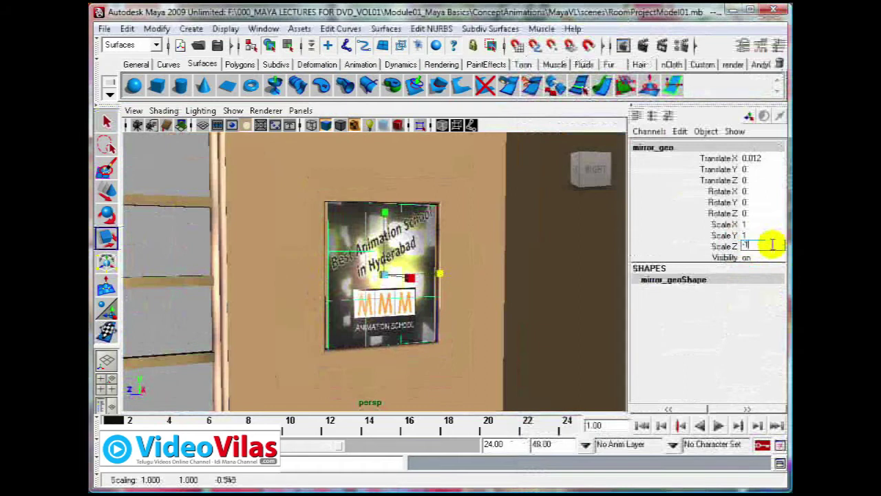
{"action": "key", "text": "Return"}
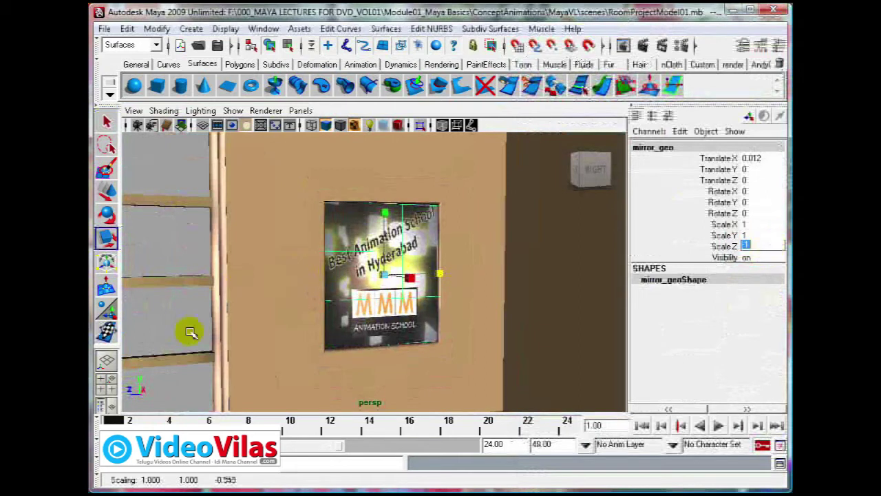
{"action": "left_click", "coordinate": [255, 310]}
Step: Tumble the camera around the window wall to an angled close view and select the poster
{"action": "mouse_move", "coordinate": [255, 310]}
{"action": "right_mouse_down", "text": "alt"}
{"action": "mouse_move", "coordinate": [380, 275]}
{"action": "mouse_move", "coordinate": [365, 288]}
{"action": "right_mouse_up", "text": "alt"}
{"action": "left_click_drag", "start_coordinate": [365, 288], "coordinate": [380, 285], "text": "alt"}
{"action": "mouse_move", "coordinate": [380, 285]}
{"action": "right_mouse_down", "text": "alt"}
{"action": "mouse_move", "coordinate": [407, 270]}
{"action": "mouse_move", "coordinate": [427, 274]}
{"action": "right_mouse_up", "text": "alt"}
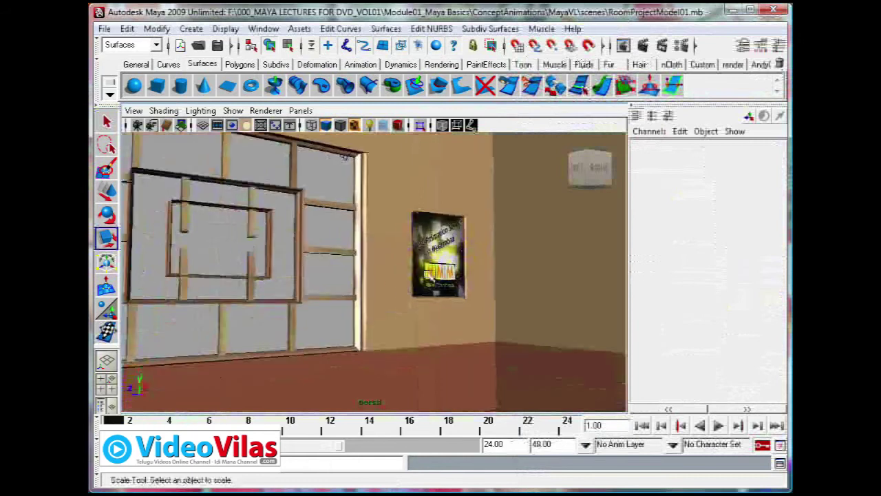
{"action": "left_click_drag", "start_coordinate": [428, 275], "coordinate": [397, 291], "text": "alt"}
{"action": "mouse_move", "coordinate": [397, 291]}
{"action": "right_mouse_down", "text": "alt"}
{"action": "mouse_move", "coordinate": [429, 291]}
{"action": "mouse_move", "coordinate": [466, 271]}
{"action": "mouse_move", "coordinate": [407, 267]}
{"action": "right_mouse_up", "text": "alt"}
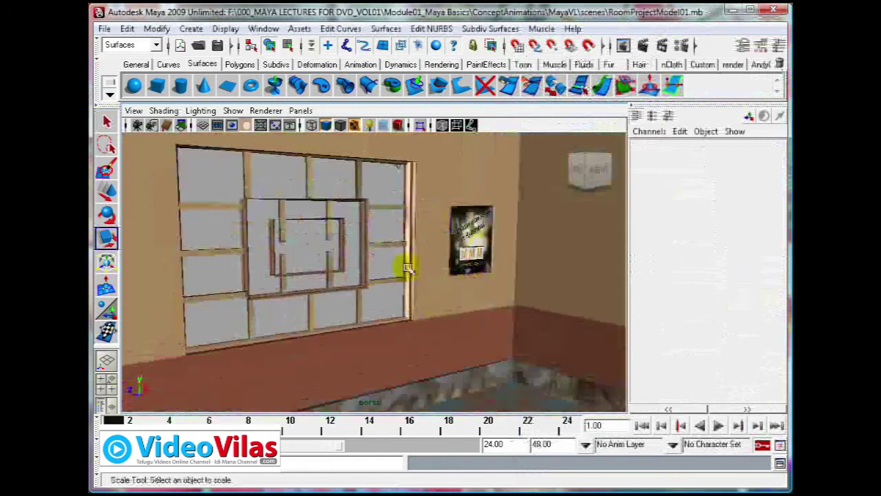
{"action": "left_click_drag", "start_coordinate": [407, 267], "coordinate": [482, 272], "text": "alt"}
{"action": "right_click_drag", "start_coordinate": [481, 271], "coordinate": [557, 289], "text": "alt"}
{"action": "mouse_move", "coordinate": [510, 300]}
{"action": "left_mouse_down", "text": "alt"}
{"action": "mouse_move", "coordinate": [582, 292]}
{"action": "mouse_move", "coordinate": [482, 282]}
{"action": "left_mouse_up", "text": "alt"}
{"action": "right_click_drag", "start_coordinate": [482, 282], "coordinate": [440, 278], "text": "alt"}
{"action": "left_click", "coordinate": [441, 277]}
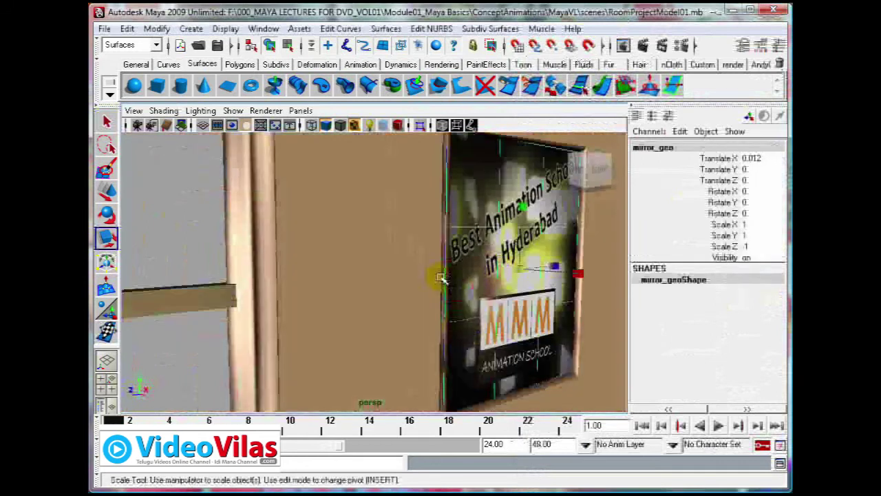
{"action": "left_click", "coordinate": [158, 254]}
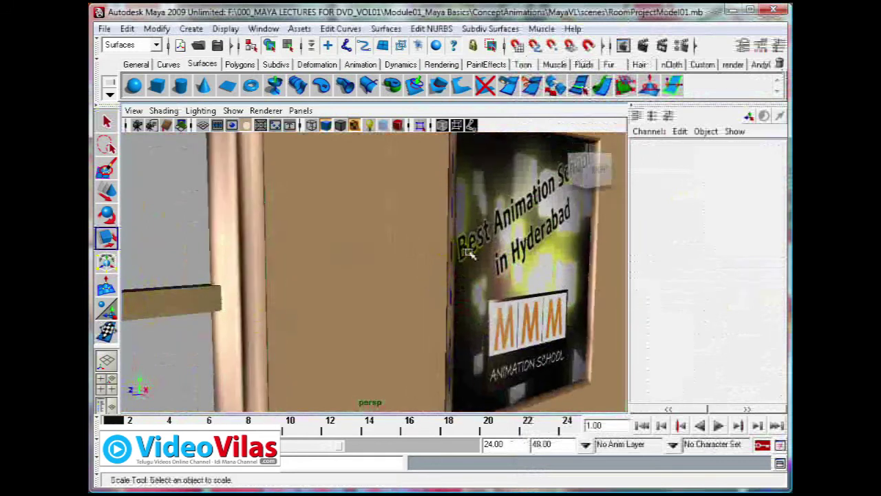
{"action": "left_click_drag", "start_coordinate": [158, 254], "coordinate": [559, 274], "text": "alt"}
{"action": "left_click", "coordinate": [466, 273]}
Step: Move the poster higher on the wall, deselect it, and render the current frame
{"action": "key", "text": "w"}
{"action": "right_click_drag", "start_coordinate": [559, 274], "coordinate": [313, 153], "text": "alt"}
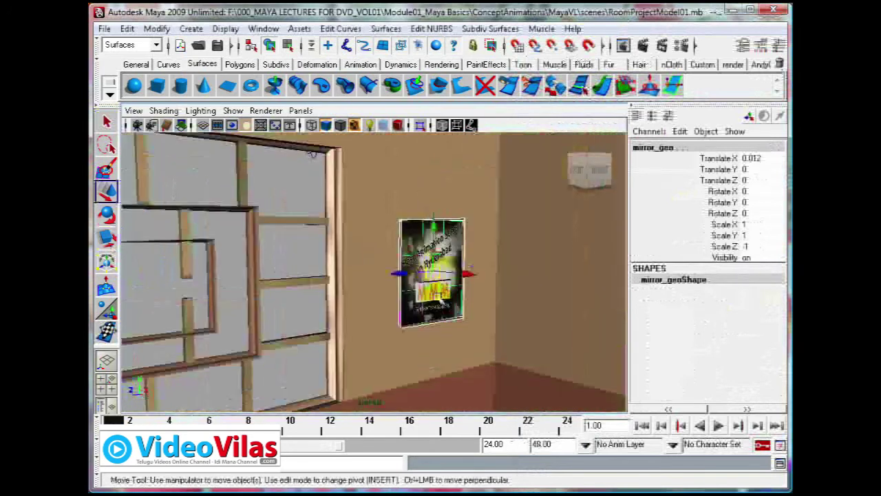
{"action": "mouse_move", "coordinate": [434, 234]}
{"action": "left_mouse_down"}
{"action": "mouse_move", "coordinate": [433, 188]}
{"action": "mouse_move", "coordinate": [463, 316]}
{"action": "mouse_move", "coordinate": [507, 299]}
{"action": "mouse_move", "coordinate": [480, 301]}
{"action": "mouse_move", "coordinate": [478, 309]}
{"action": "mouse_move", "coordinate": [521, 299]}
{"action": "mouse_move", "coordinate": [486, 306]}
{"action": "left_mouse_up"}
{"action": "scroll", "coordinate": [437, 309], "scroll_direction": "down", "scroll_amount": 2}
{"action": "scroll", "coordinate": [427, 309], "scroll_direction": "up", "scroll_amount": 4}
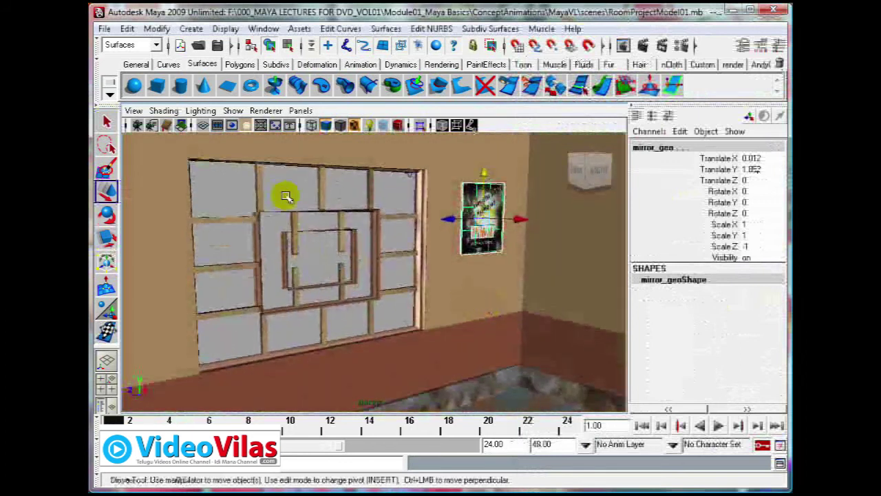
{"action": "left_click", "coordinate": [286, 196]}
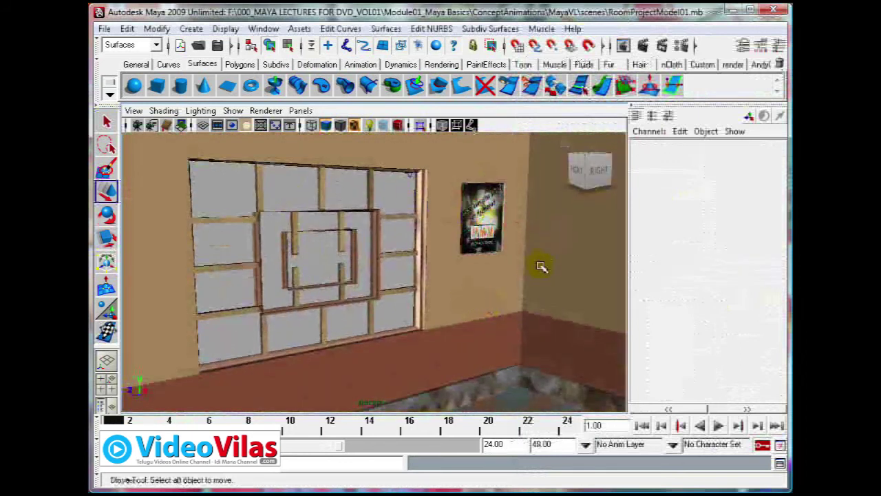
{"action": "left_click", "coordinate": [643, 46]}
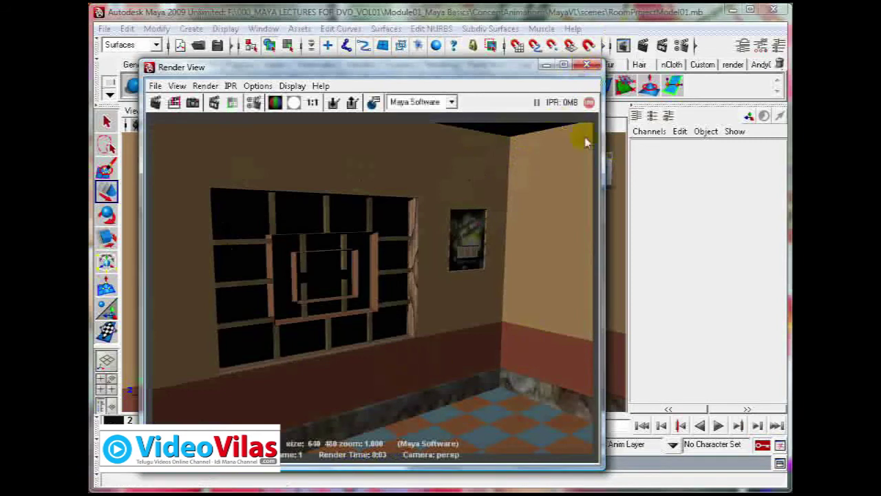
Step: Close Render View and render the current frame again
{"action": "left_click", "coordinate": [586, 65]}
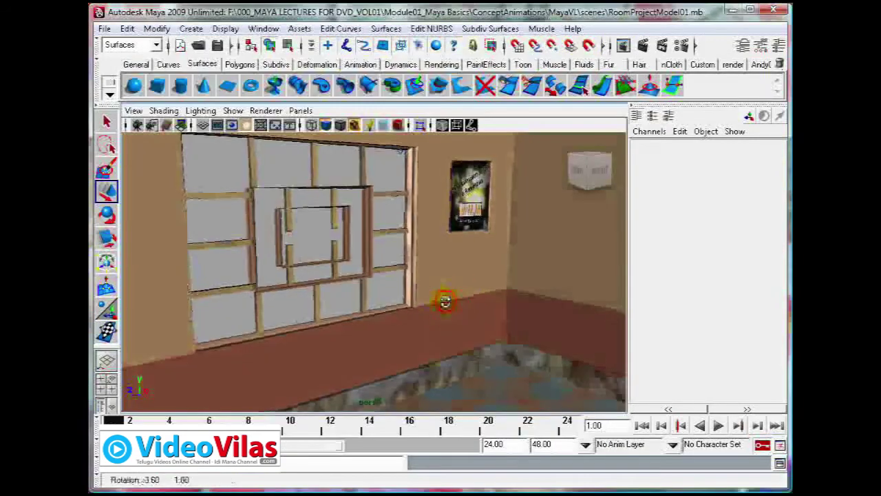
{"action": "left_click", "coordinate": [646, 47]}
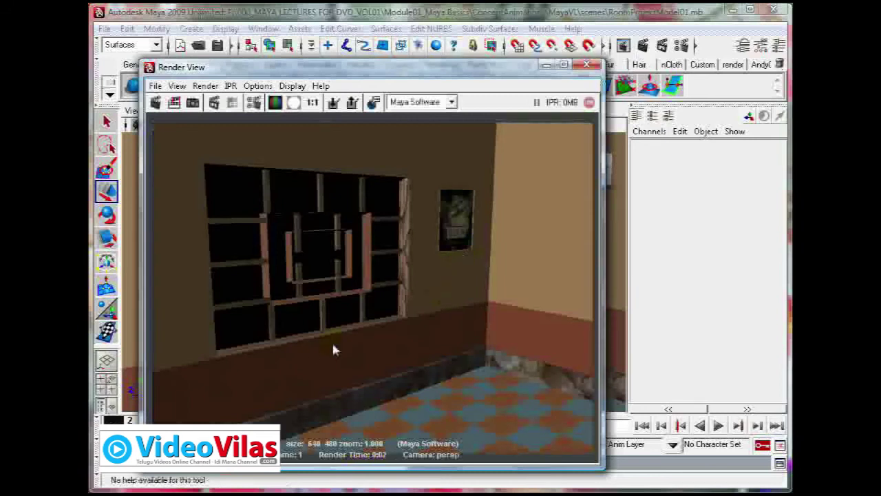